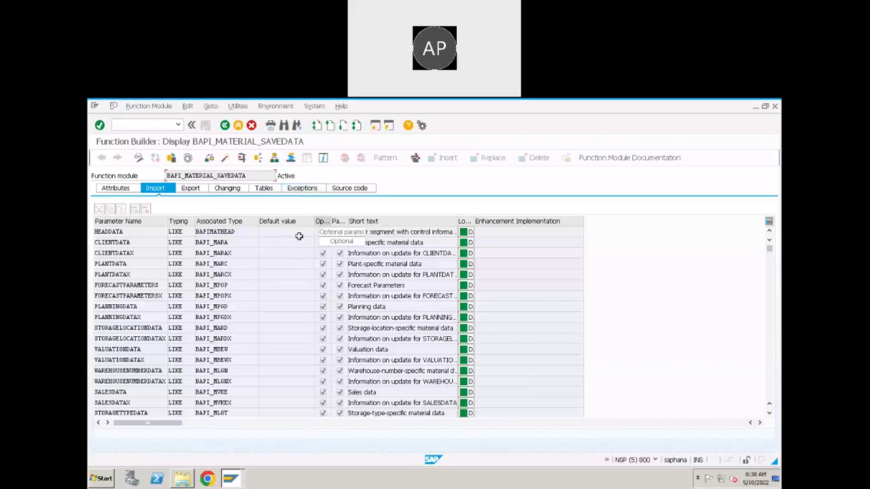
Widen the Op. column on the Import tab so the Optional heading shows, then select HEADDATA.
{"action": "left_click", "coordinate": [258, 233]}
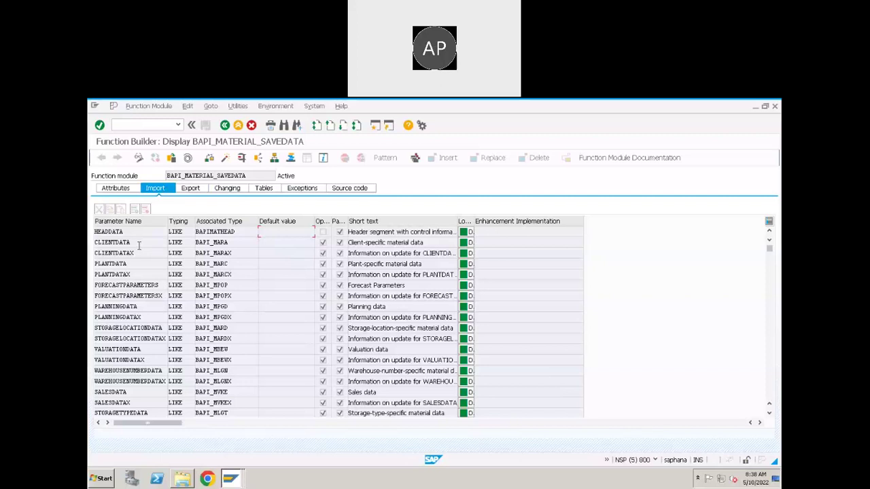
{"action": "left_click_drag", "start_coordinate": [331, 221], "coordinate": [356, 221]}
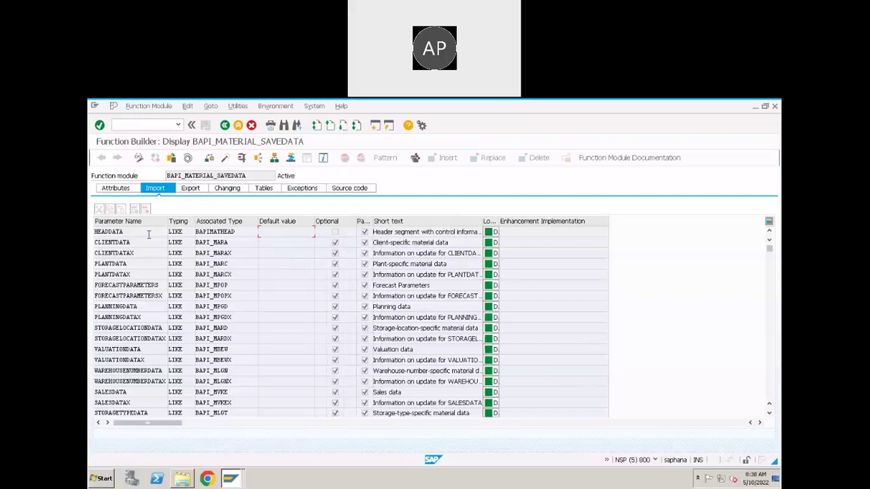
{"action": "double_click", "coordinate": [93, 234]}
{"action": "left_click", "coordinate": [142, 125]}
{"action": "left_click", "coordinate": [239, 480]}
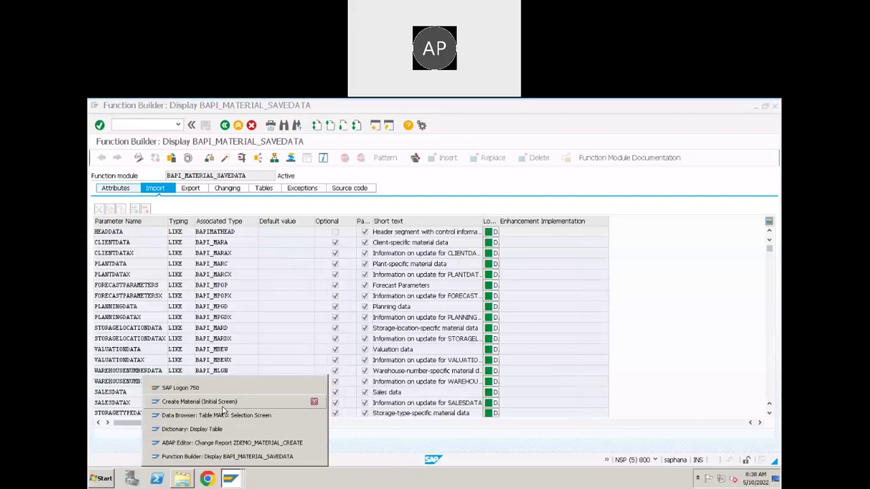
Switch to the Create Material session and browse its Select View(s) list.
{"action": "left_click", "coordinate": [223, 405]}
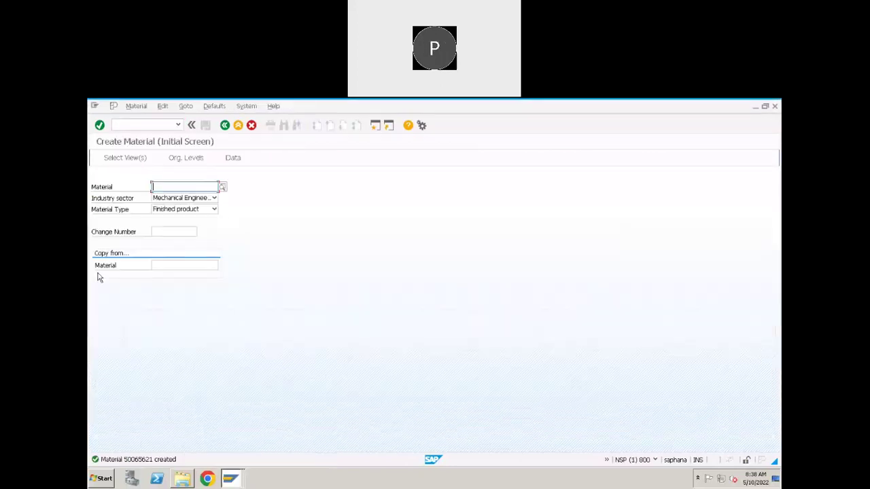
{"action": "key", "text": "Return"}
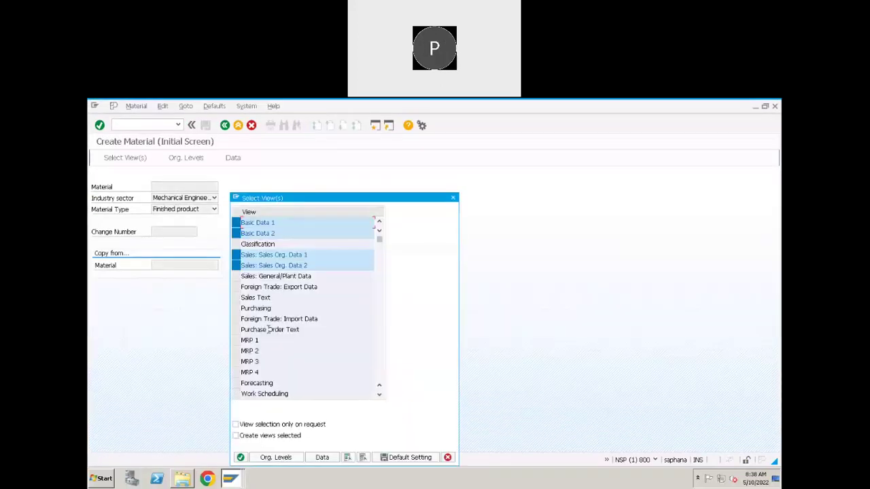
{"action": "scroll", "coordinate": [285, 390], "scroll_direction": "down", "scroll_amount": 5}
{"action": "scroll", "coordinate": [285, 390], "scroll_direction": "down", "scroll_amount": 3}
{"action": "scroll", "coordinate": [288, 381], "scroll_direction": "up", "scroll_amount": 6}
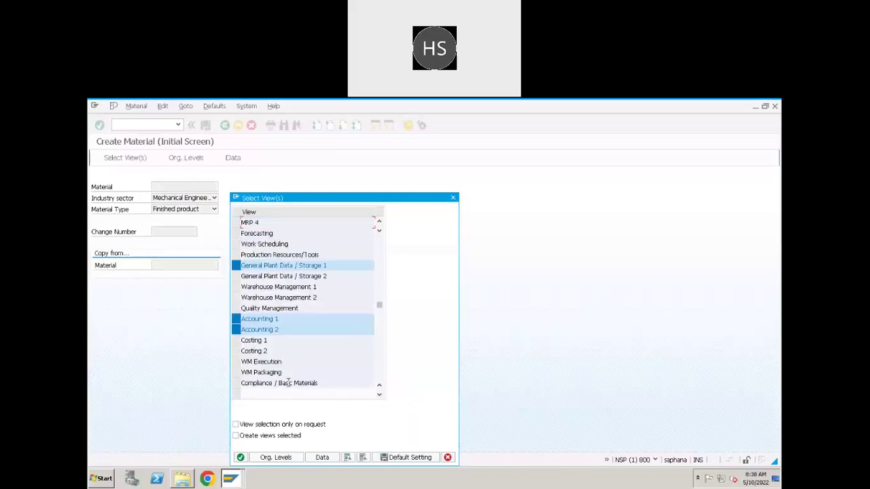
{"action": "scroll", "coordinate": [288, 381], "scroll_direction": "up", "scroll_amount": 3}
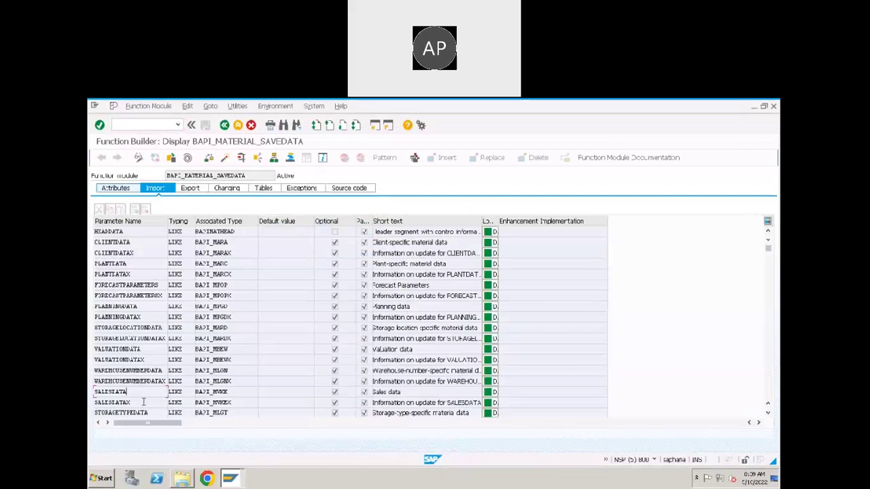
Open BAPIMATHEAD, the associated type of HEADDATA, in the ABAP Dictionary.
{"action": "scroll", "coordinate": [141, 402], "scroll_direction": "down", "scroll_amount": 1}
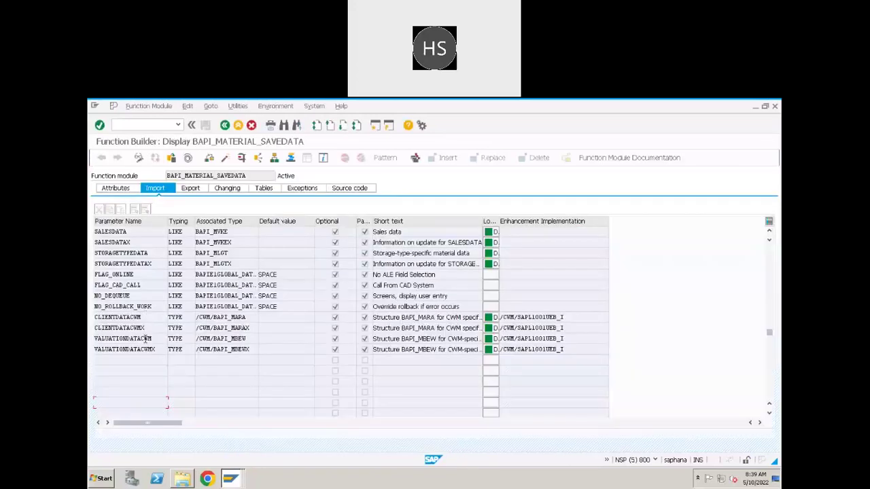
{"action": "scroll", "coordinate": [144, 337], "scroll_direction": "up", "scroll_amount": 5}
{"action": "left_click", "coordinate": [236, 232]}
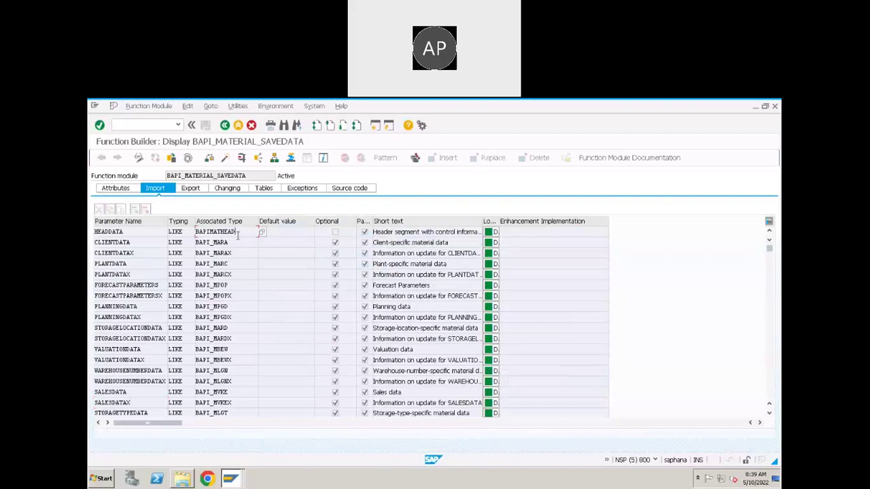
{"action": "double_click", "coordinate": [219, 231]}
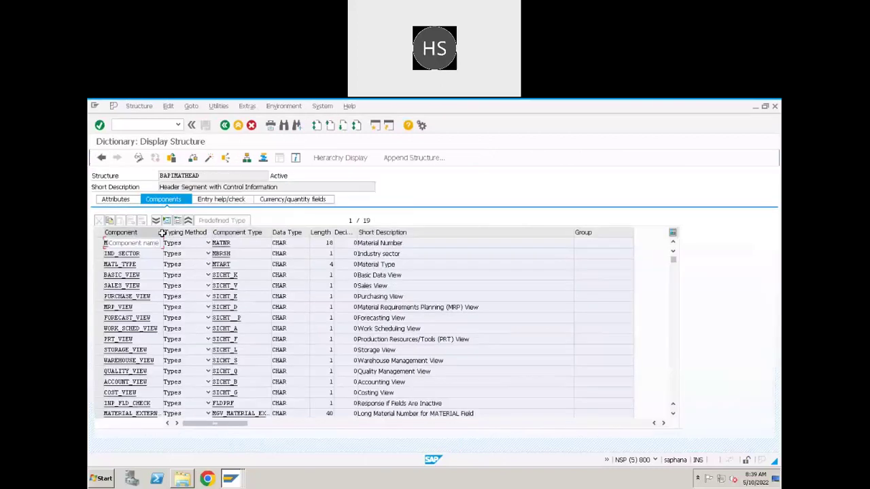
Widen BAPIMATHEAD's Component column so names like MATERIAL_EXTERNAL appear in full.
{"action": "left_click_drag", "start_coordinate": [162, 232], "coordinate": [166, 232]}
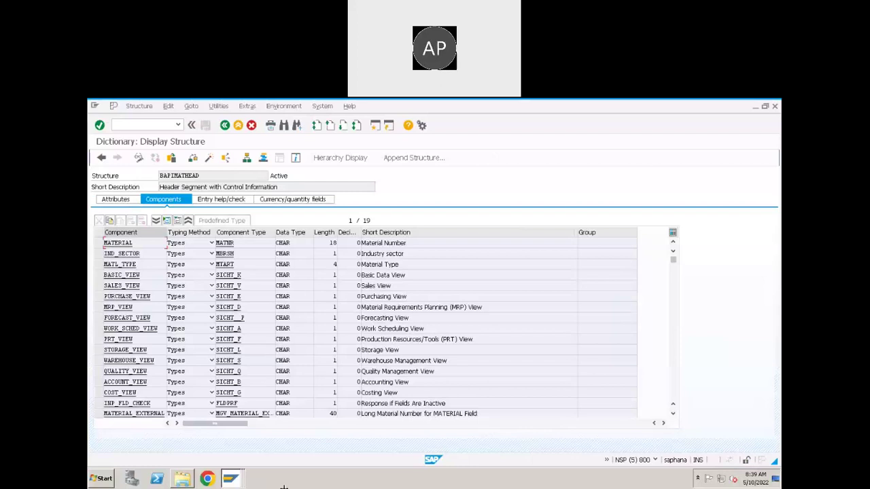
{"action": "left_click", "coordinate": [230, 478]}
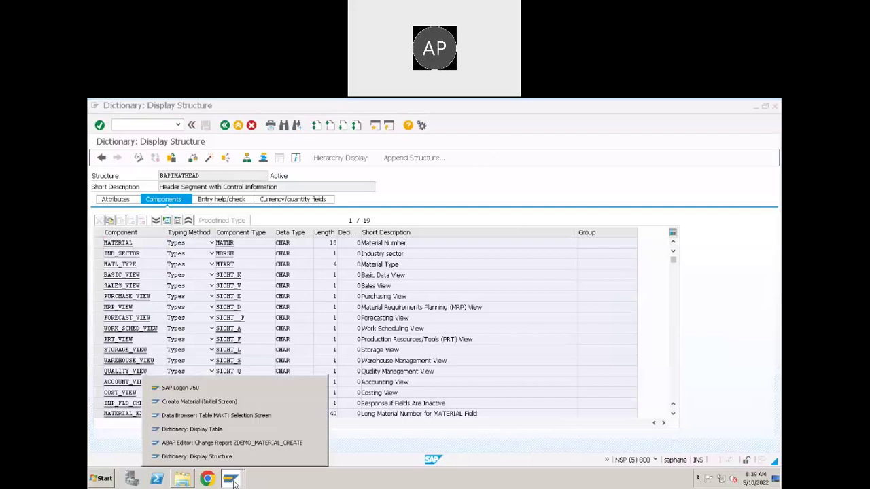
Check the top of the MARA table field list, then minimize the MARA window.
{"action": "left_click", "coordinate": [197, 428]}
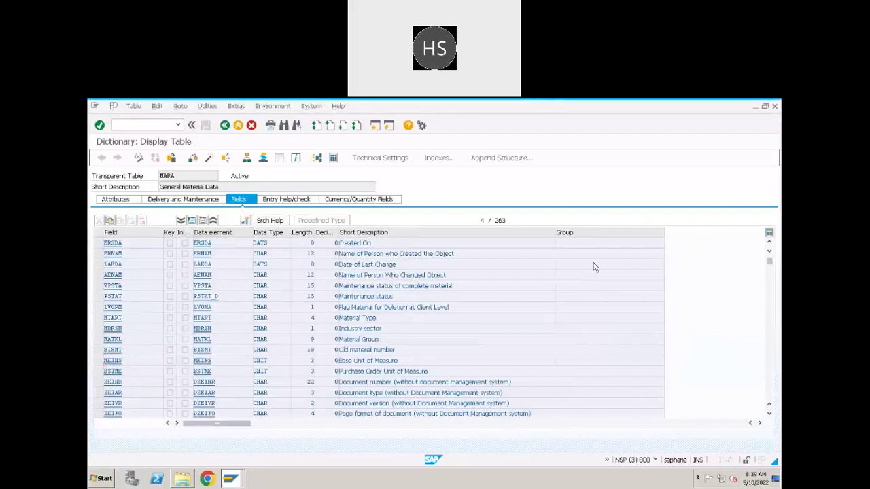
{"action": "scroll", "coordinate": [632, 262], "scroll_direction": "up", "scroll_amount": 1}
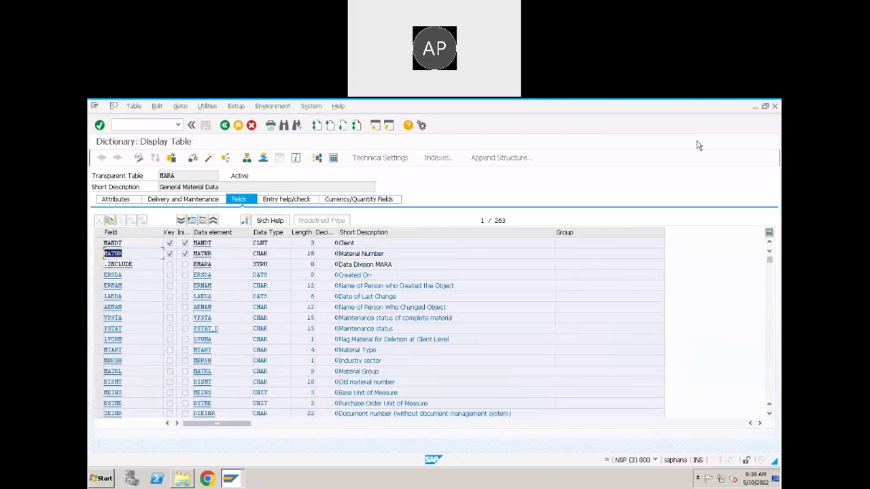
{"action": "left_click", "coordinate": [755, 107]}
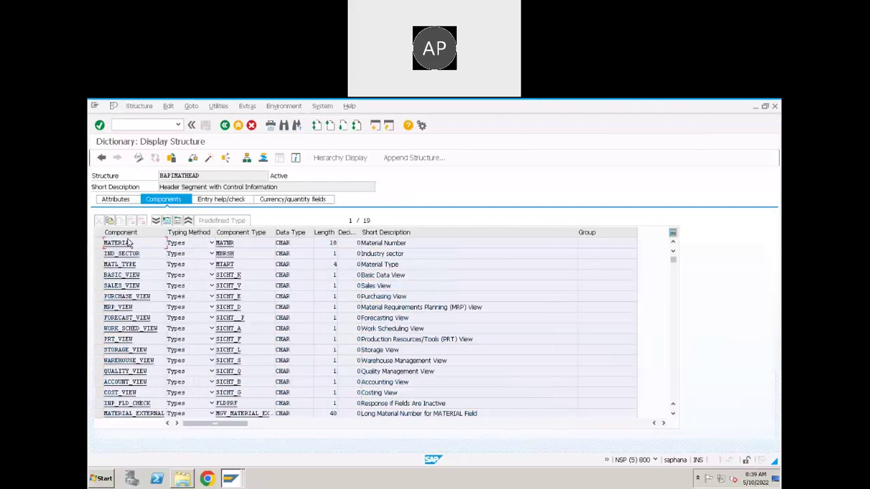
Locate BAPIMATHEAD's MATERIAL component and its component type MATNR.
{"action": "left_click_drag", "start_coordinate": [149, 246], "coordinate": [103, 244]}
{"action": "left_click", "coordinate": [143, 241]}
{"action": "key", "text": "Tab"}
{"action": "key", "text": "shift+Tab"}
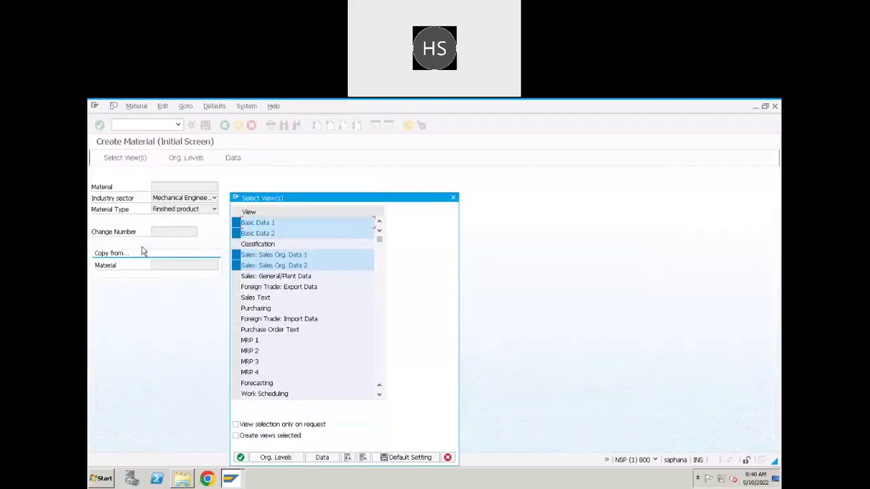
Close the Select View(s) dialog and return to the BAPIMATHEAD structure display.
{"action": "left_click", "coordinate": [453, 198]}
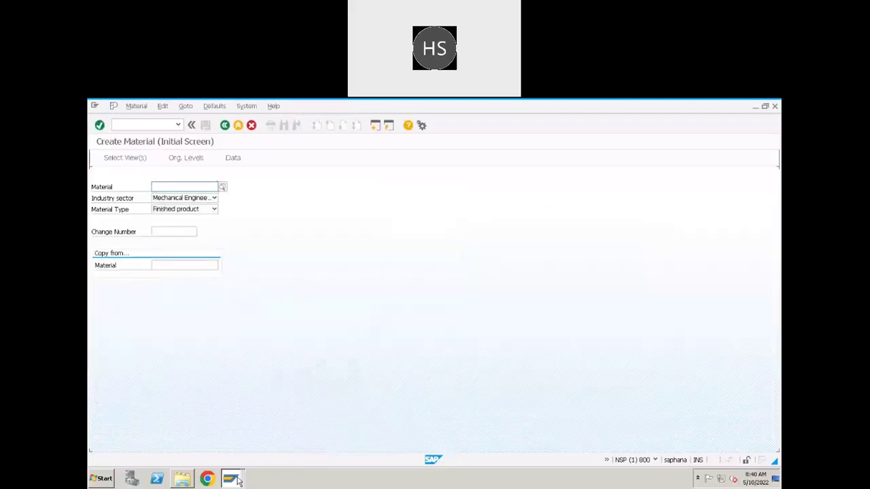
{"action": "left_click", "coordinate": [231, 479]}
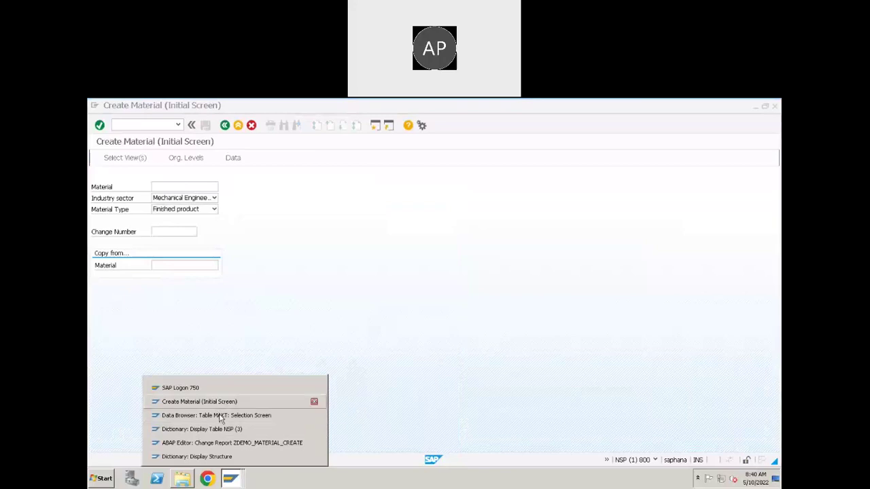
{"action": "left_click", "coordinate": [216, 456]}
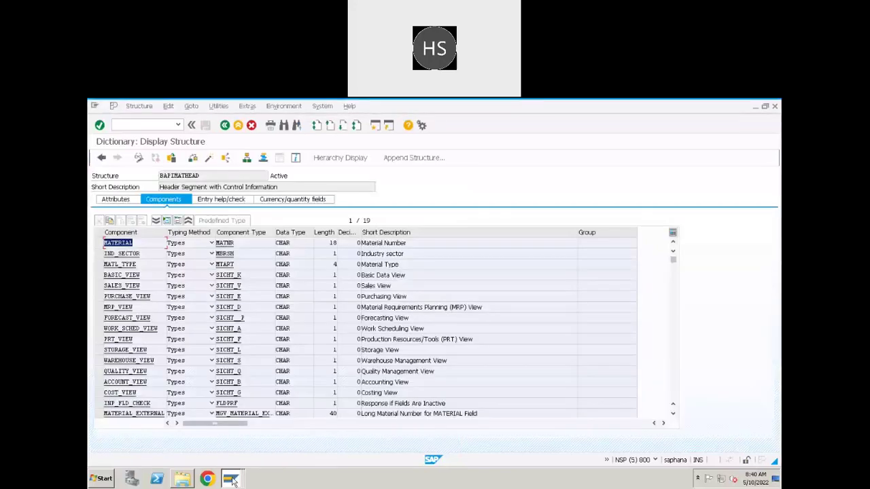
Find the MBRSH Industry sector field in the MARA table field list.
{"action": "left_click", "coordinate": [231, 479]}
{"action": "left_click", "coordinate": [210, 429]}
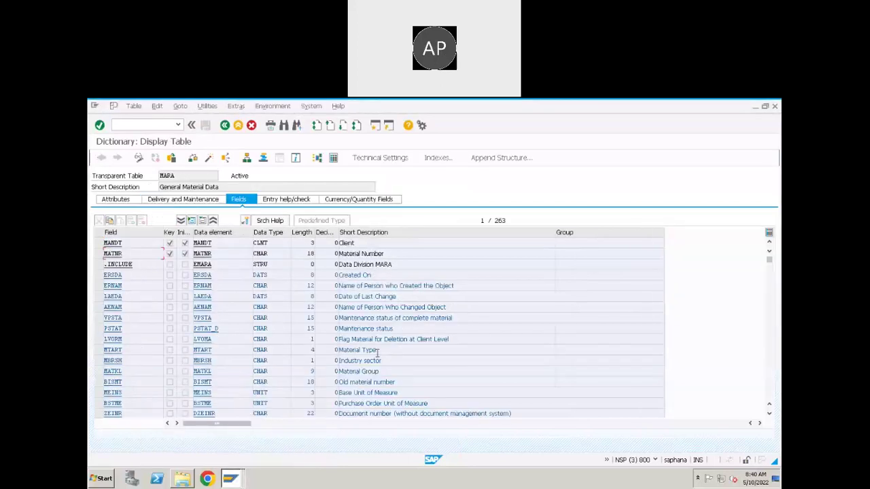
{"action": "left_click_drag", "start_coordinate": [385, 360], "coordinate": [326, 363]}
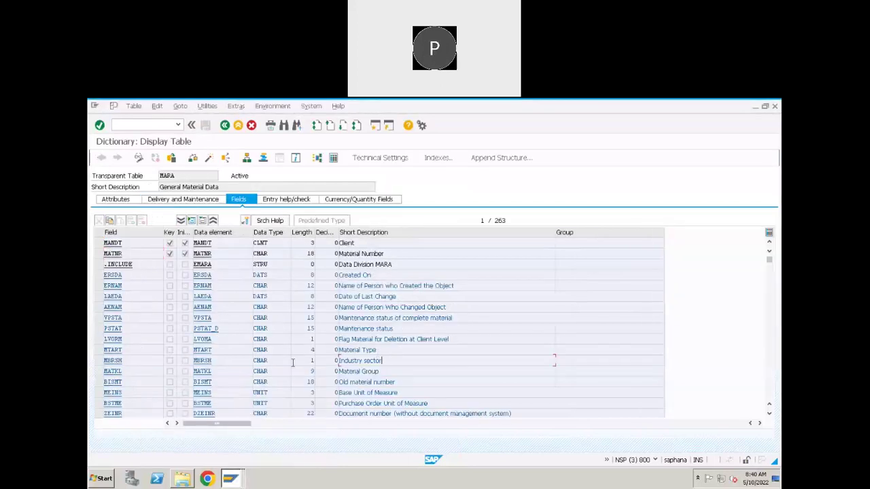
{"action": "left_click", "coordinate": [134, 361]}
{"action": "double_click", "coordinate": [128, 361]}
{"action": "left_click", "coordinate": [136, 364]}
{"action": "double_click", "coordinate": [113, 361]}
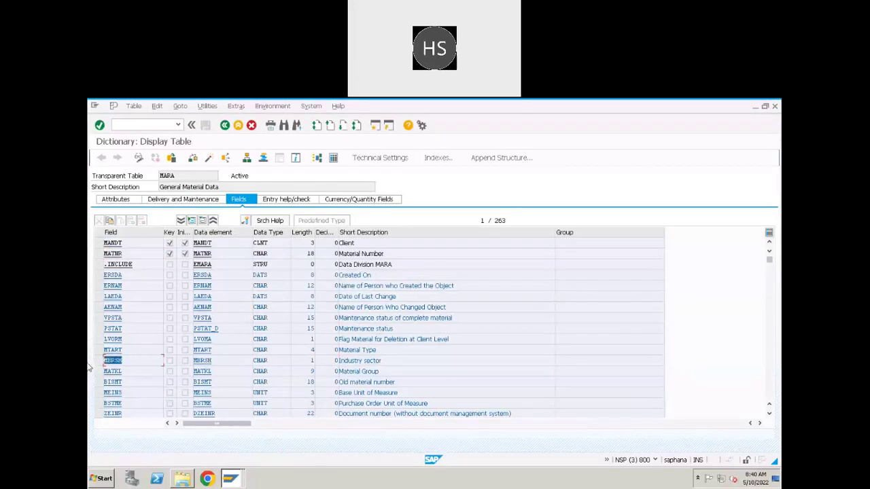
Match BAPIMATHEAD's IND_SECTOR component, typed MBRSH, against MARA's MBRSH and MATKL fields.
{"action": "double_click", "coordinate": [127, 362]}
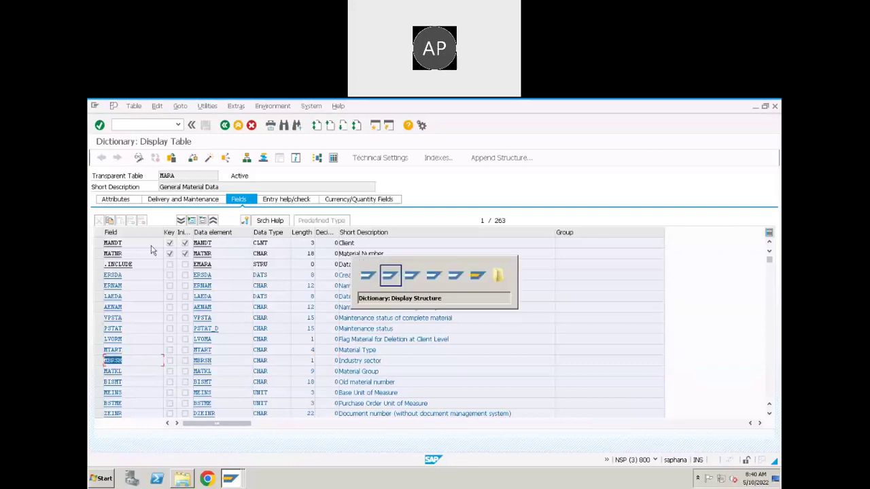
{"action": "double_click", "coordinate": [129, 255]}
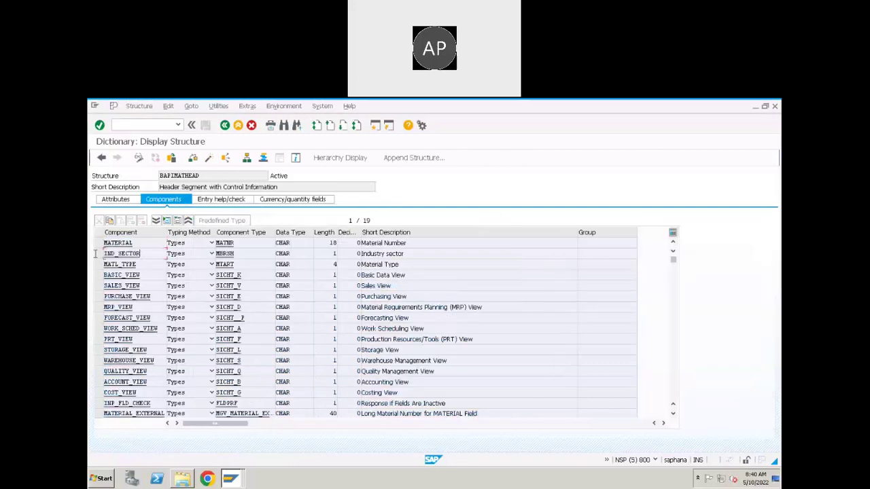
{"action": "left_click", "coordinate": [139, 254]}
{"action": "double_click", "coordinate": [152, 256]}
{"action": "key", "text": "Tab"}
{"action": "key", "text": "F3"}
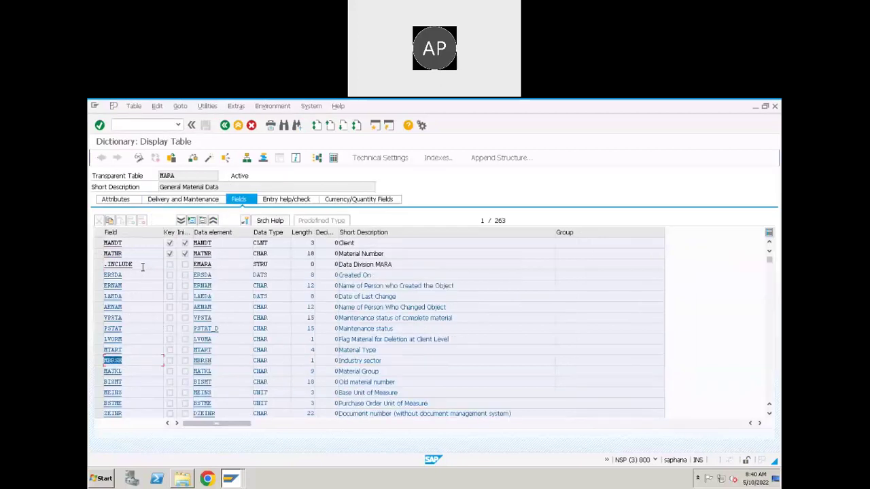
{"action": "key", "text": "Down"}
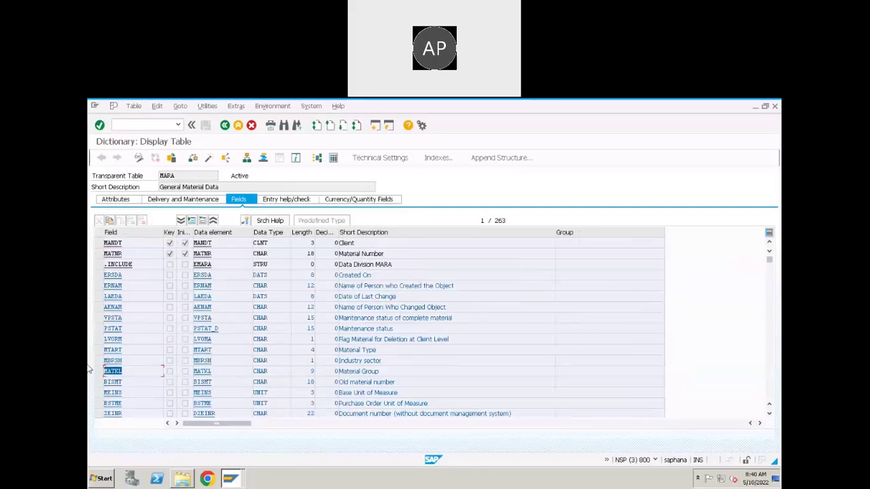
{"action": "key", "text": "F3"}
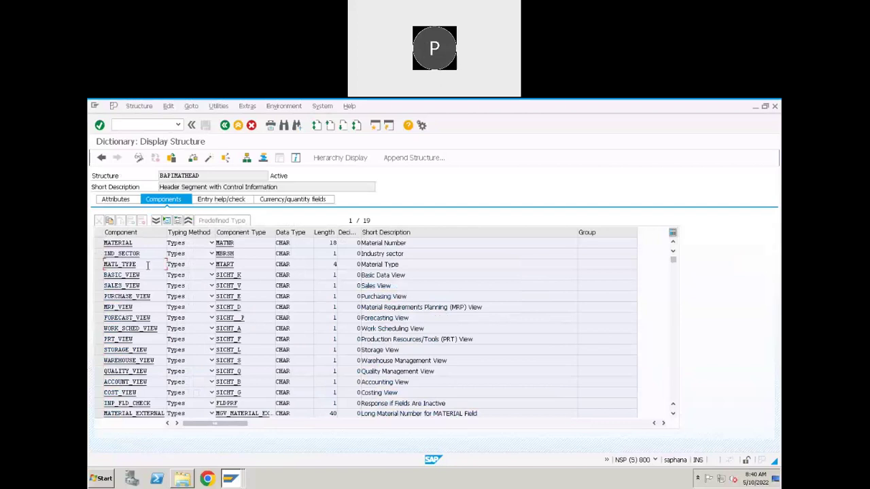
Mark the MATL_TYPE component, then go back and open the BAPI_MARA structure.
{"action": "left_click_drag", "start_coordinate": [103, 264], "coordinate": [142, 266]}
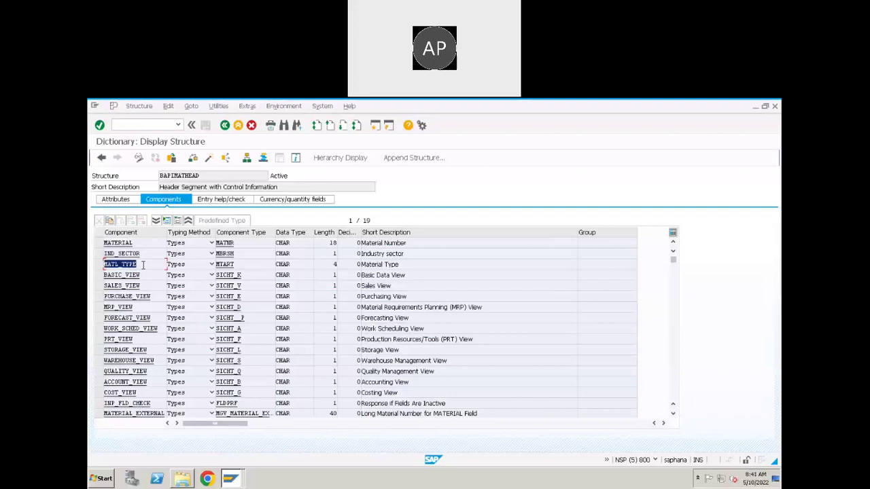
{"action": "left_click", "coordinate": [139, 265]}
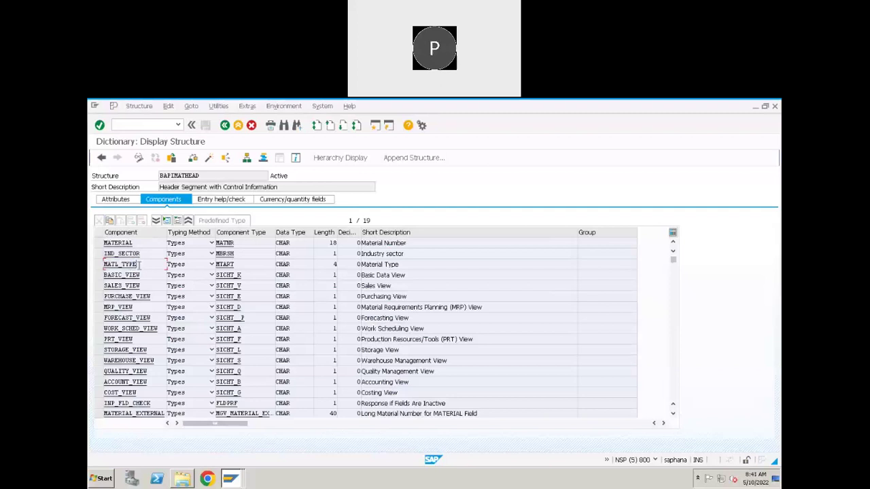
{"action": "left_click_drag", "start_coordinate": [139, 264], "coordinate": [88, 271]}
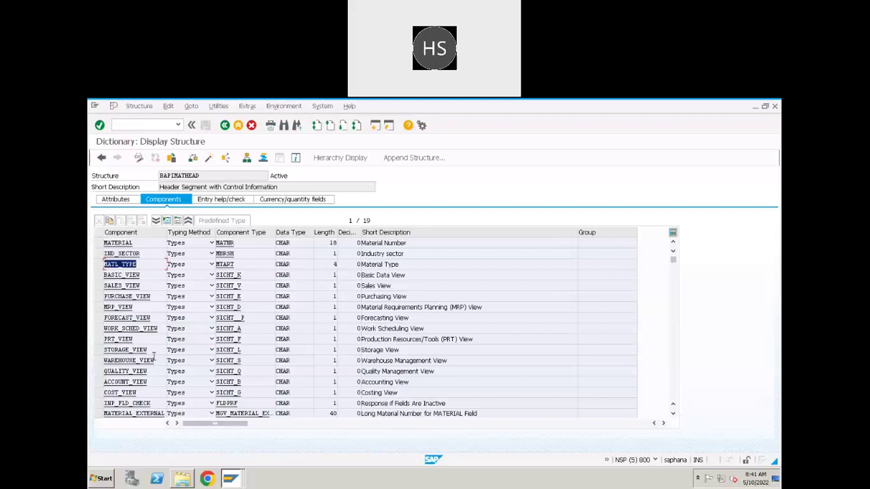
{"action": "scroll", "coordinate": [154, 355], "scroll_direction": "down", "scroll_amount": 1}
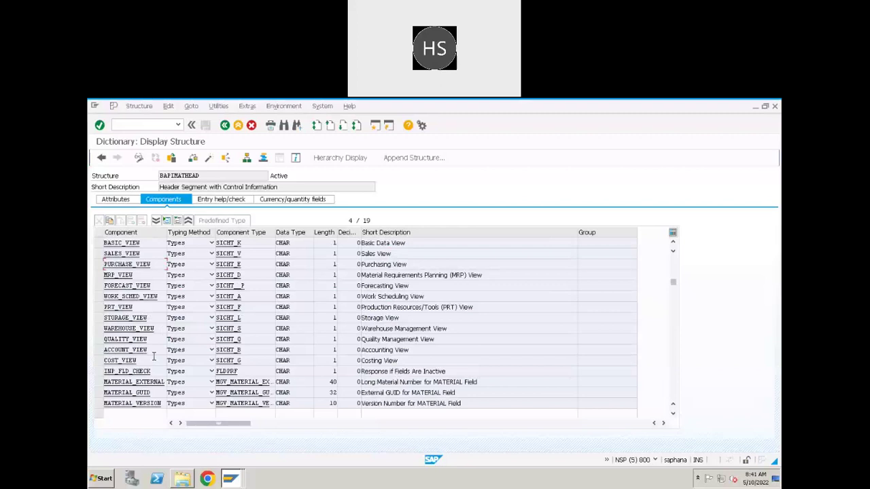
{"action": "scroll", "coordinate": [155, 356], "scroll_direction": "up", "scroll_amount": 1}
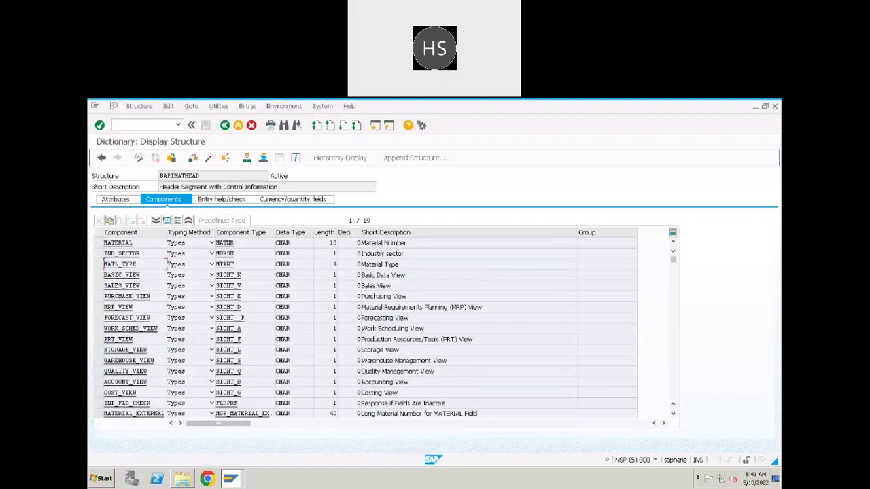
{"action": "left_click", "coordinate": [224, 125]}
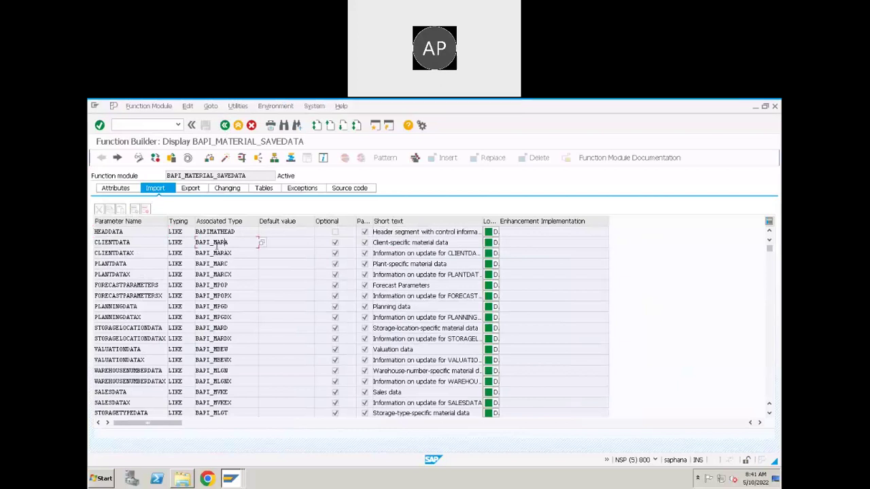
{"action": "double_click", "coordinate": [217, 243]}
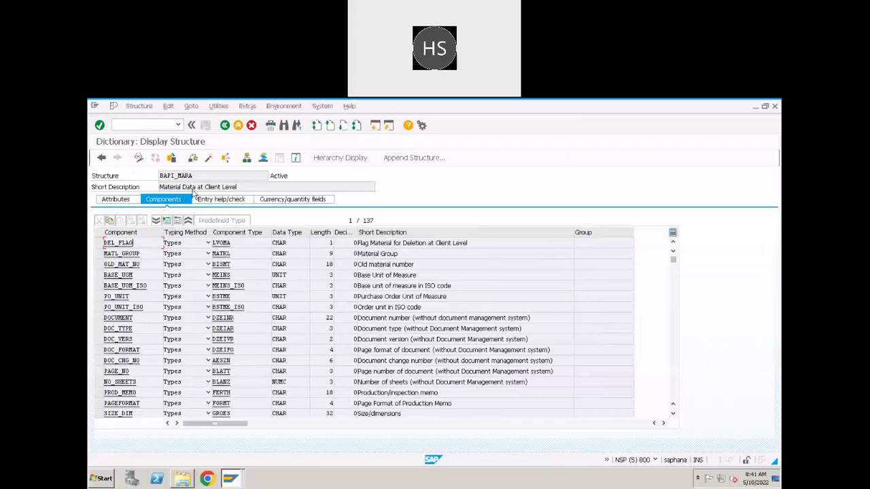
Locate the MATL_GROUP and BASE_UOM components in BAPI_MARA.
{"action": "left_click_drag", "start_coordinate": [210, 174], "coordinate": [120, 251]}
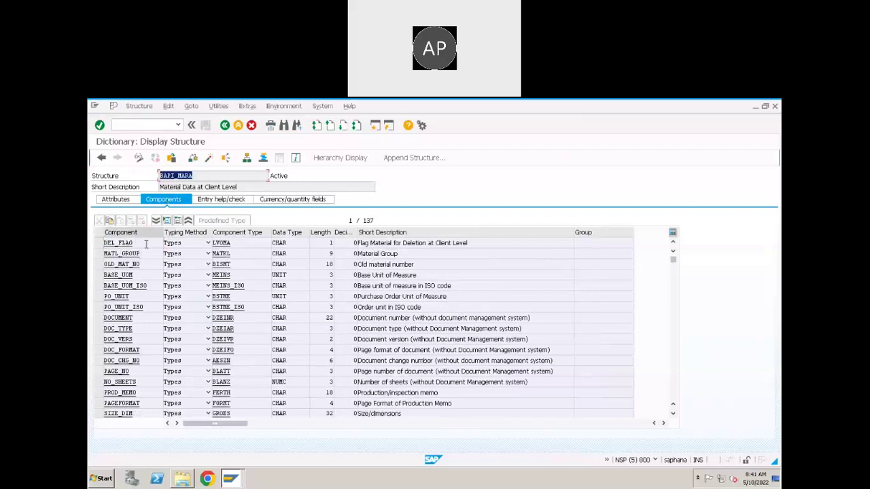
{"action": "left_click", "coordinate": [144, 254]}
{"action": "double_click", "coordinate": [133, 254]}
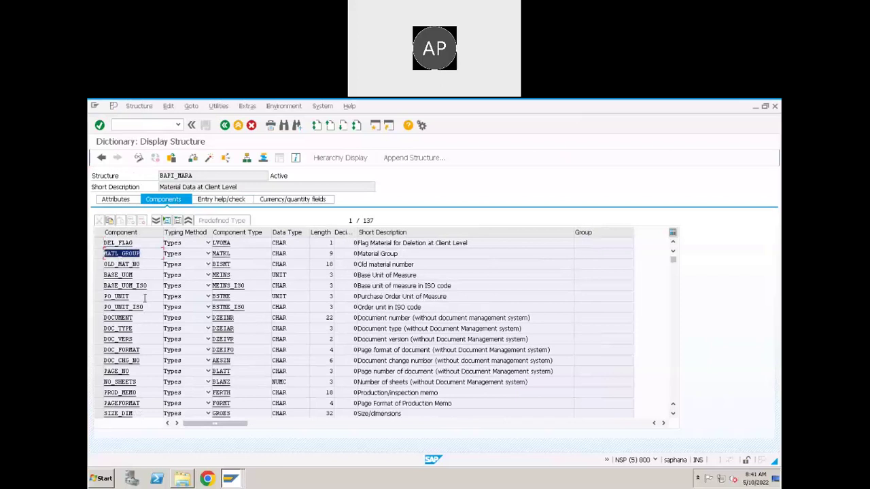
{"action": "double_click", "coordinate": [109, 274]}
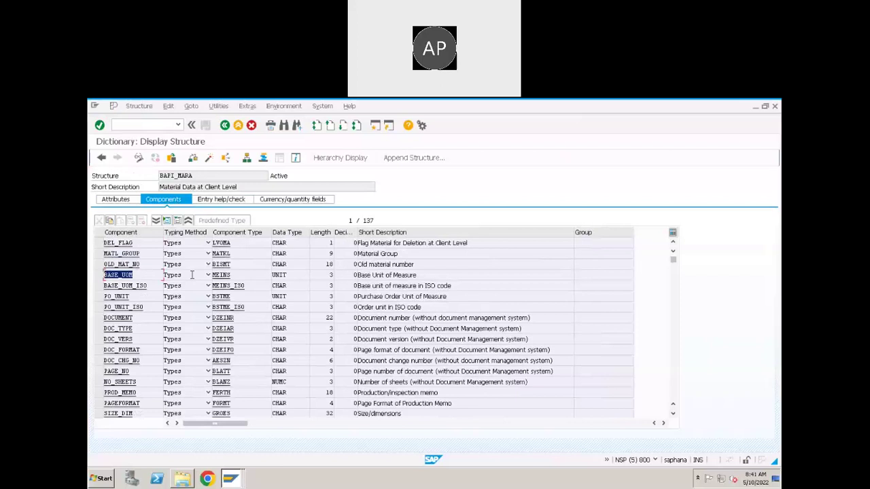
{"action": "left_click", "coordinate": [133, 274]}
{"action": "left_click_drag", "start_coordinate": [133, 274], "coordinate": [89, 279]}
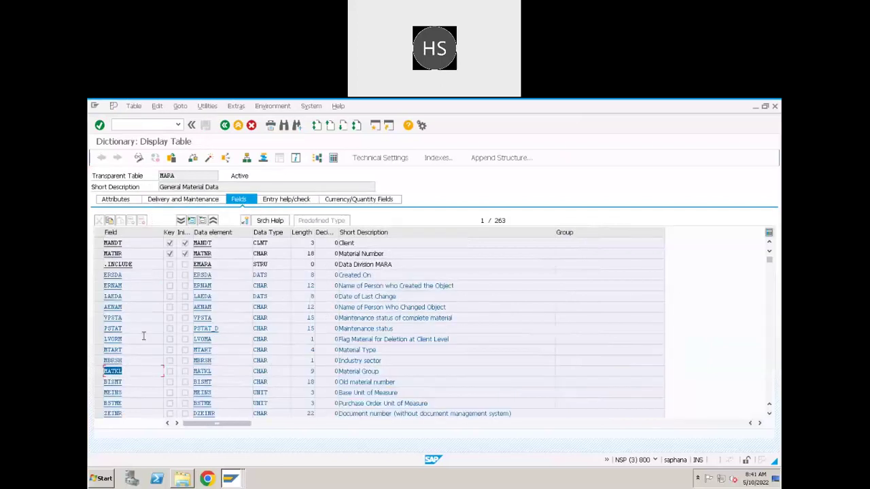
Match BASE_UOM's type MEINS to MARA's MEINS field, then return to the import parameters.
{"action": "left_click", "coordinate": [112, 392]}
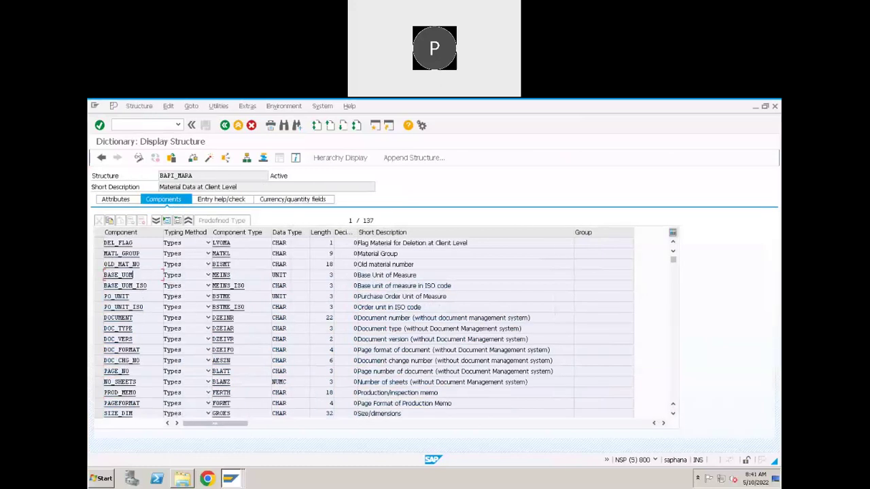
{"action": "left_click", "coordinate": [238, 279]}
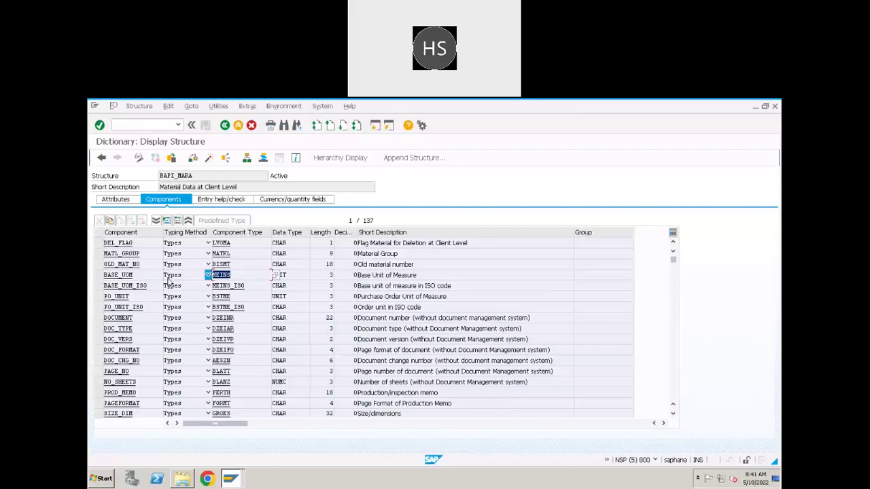
{"action": "scroll", "coordinate": [125, 353], "scroll_direction": "down", "scroll_amount": 3}
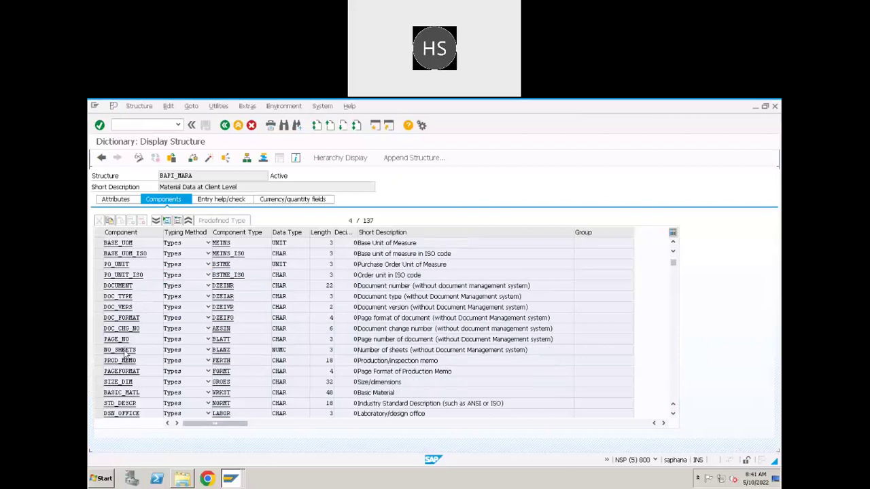
{"action": "scroll", "coordinate": [125, 355], "scroll_direction": "down", "scroll_amount": 6}
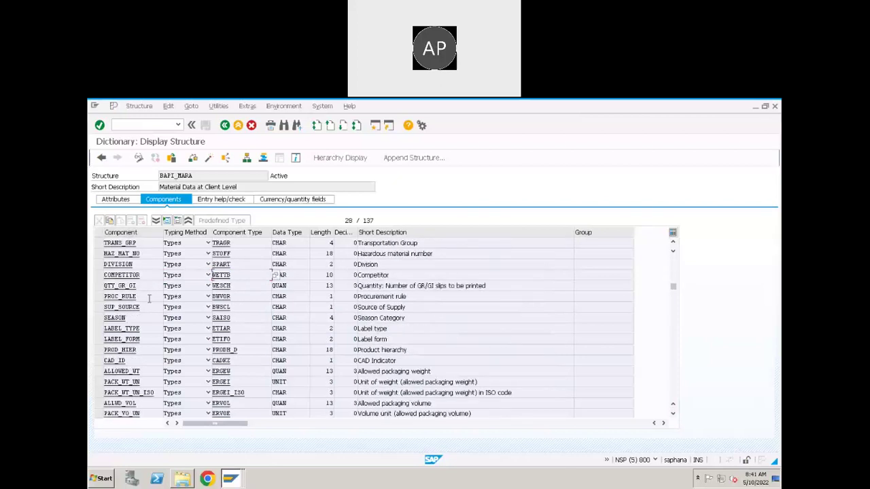
{"action": "scroll", "coordinate": [148, 299], "scroll_direction": "up", "scroll_amount": 4}
{"action": "scroll", "coordinate": [148, 299], "scroll_direction": "up", "scroll_amount": 5}
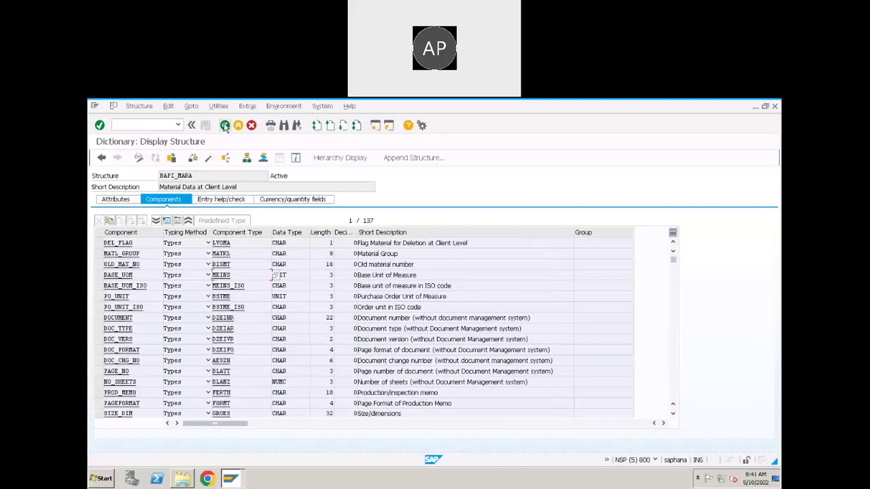
{"action": "key", "text": "F3"}
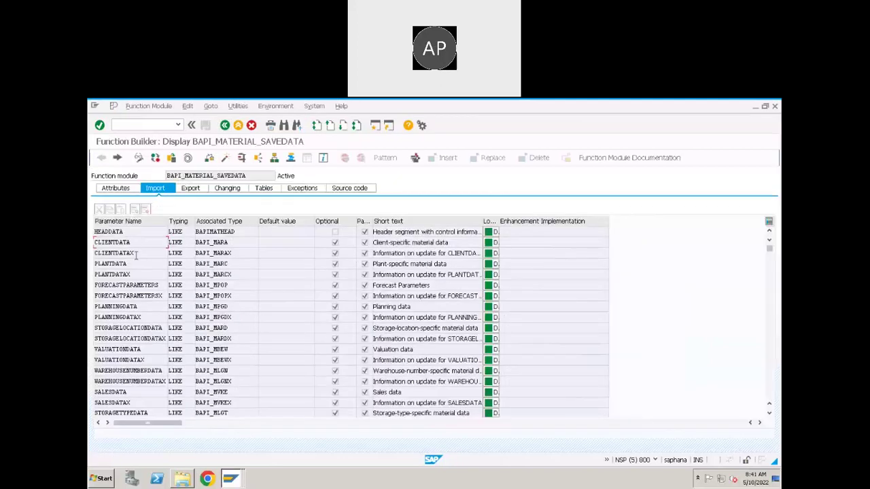
{"action": "left_click", "coordinate": [144, 254]}
{"action": "left_click", "coordinate": [148, 263]}
{"action": "scroll", "coordinate": [144, 303], "scroll_direction": "down", "scroll_amount": 4}
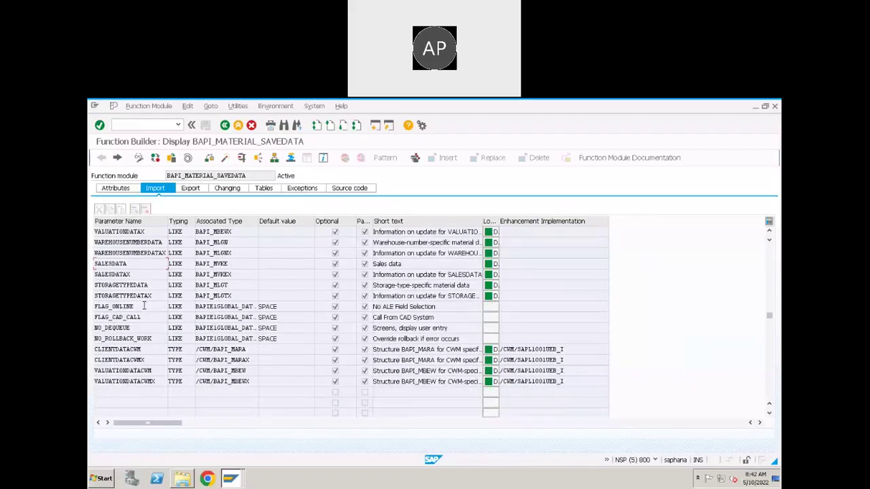
{"action": "scroll", "coordinate": [144, 306], "scroll_direction": "up", "scroll_amount": 3}
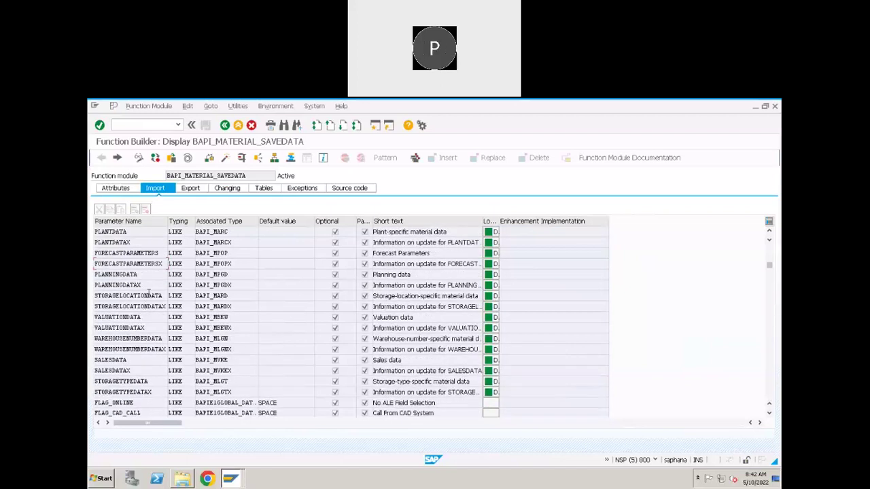
{"action": "scroll", "coordinate": [148, 293], "scroll_direction": "up", "scroll_amount": 1}
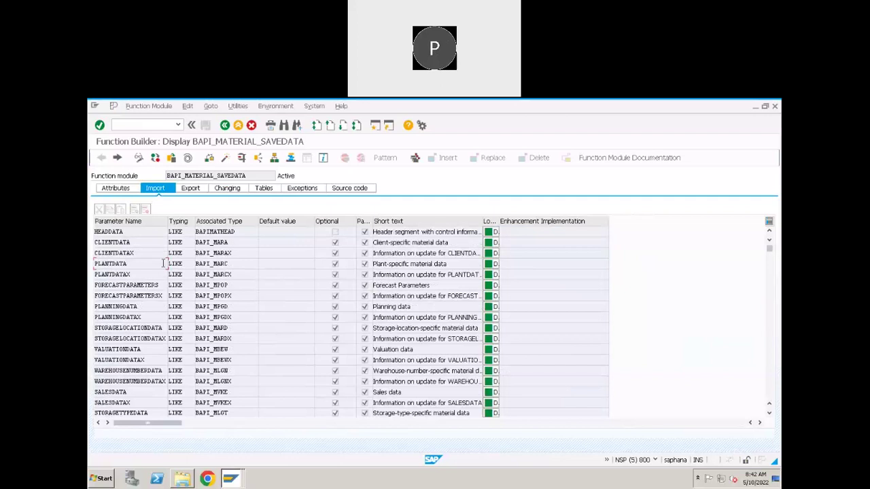
{"action": "mouse_move", "coordinate": [408, 109]}
{"action": "scroll", "coordinate": [140, 335], "scroll_direction": "down", "scroll_amount": 1}
{"action": "scroll", "coordinate": [140, 335], "scroll_direction": "down", "scroll_amount": 1}
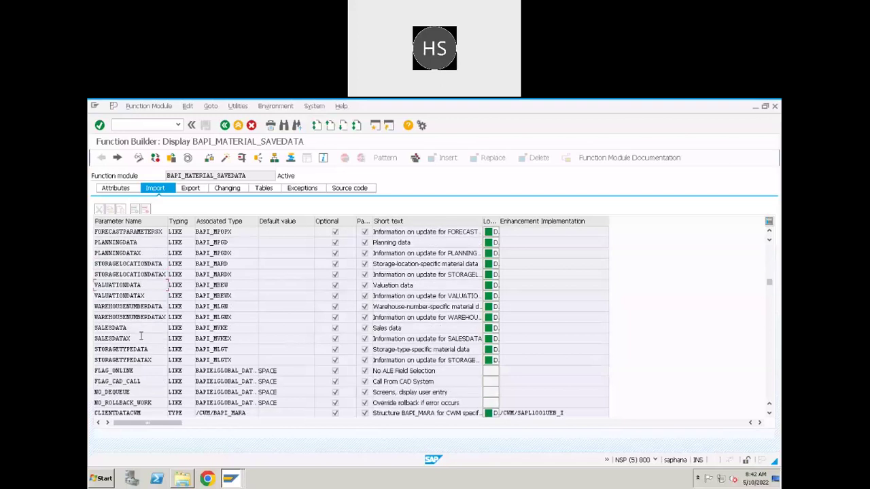
{"action": "scroll", "coordinate": [140, 335], "scroll_direction": "down", "scroll_amount": 3}
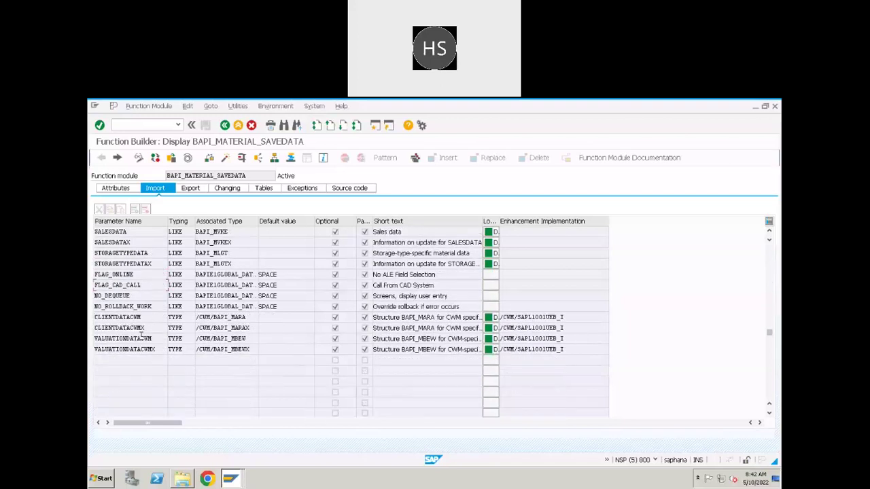
{"action": "scroll", "coordinate": [141, 336], "scroll_direction": "up", "scroll_amount": 5}
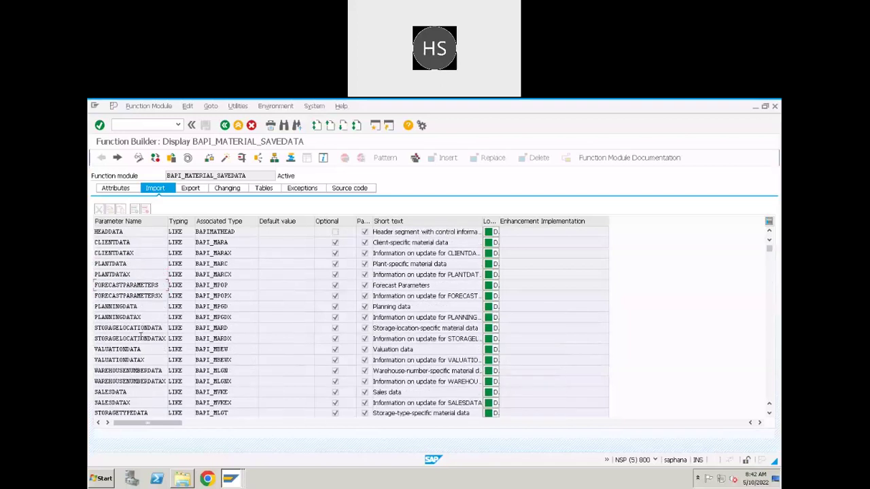
{"action": "left_click", "coordinate": [110, 233]}
{"action": "double_click", "coordinate": [110, 233]}
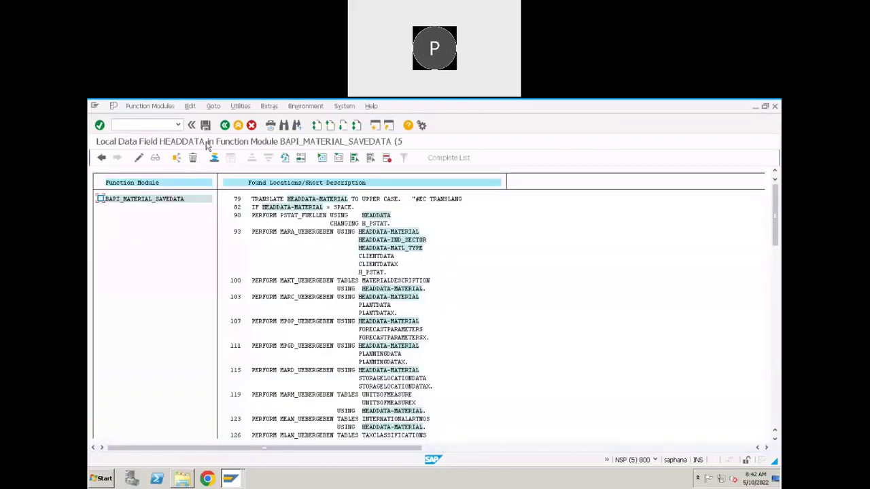
{"action": "left_click", "coordinate": [224, 125]}
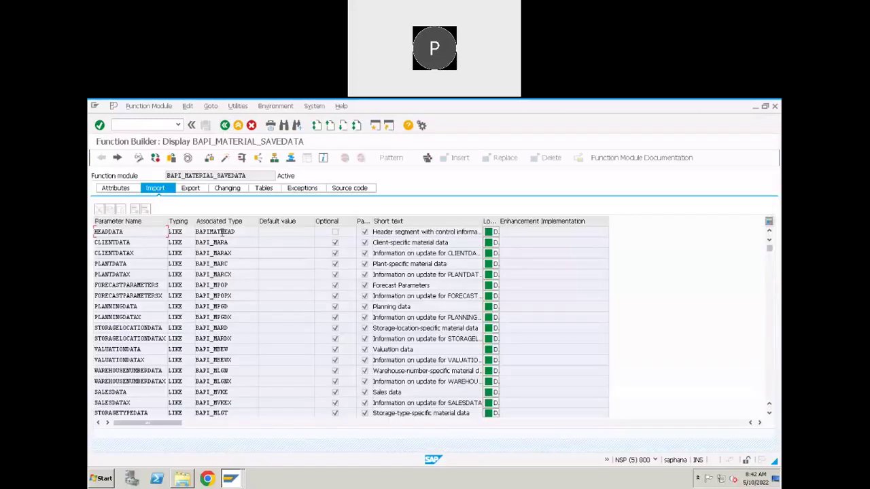
{"action": "double_click", "coordinate": [221, 234]}
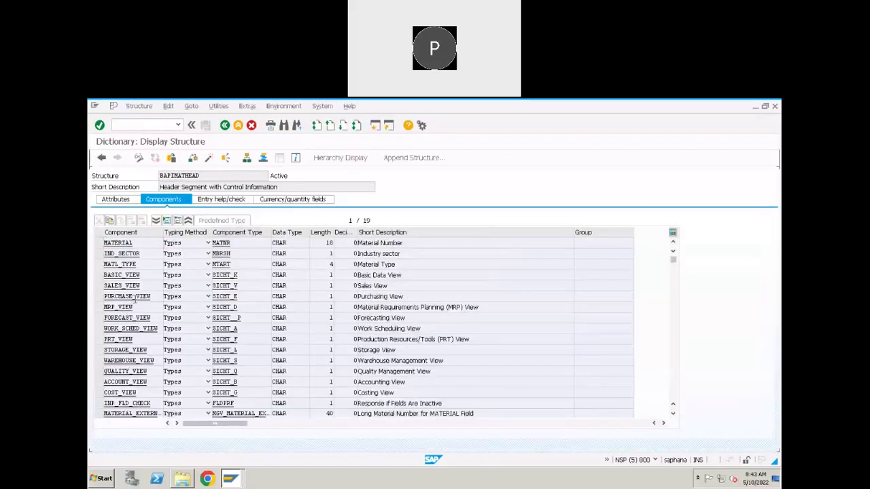
{"action": "scroll", "coordinate": [134, 300], "scroll_direction": "down", "scroll_amount": 1}
{"action": "scroll", "coordinate": [135, 301], "scroll_direction": "down", "scroll_amount": 1}
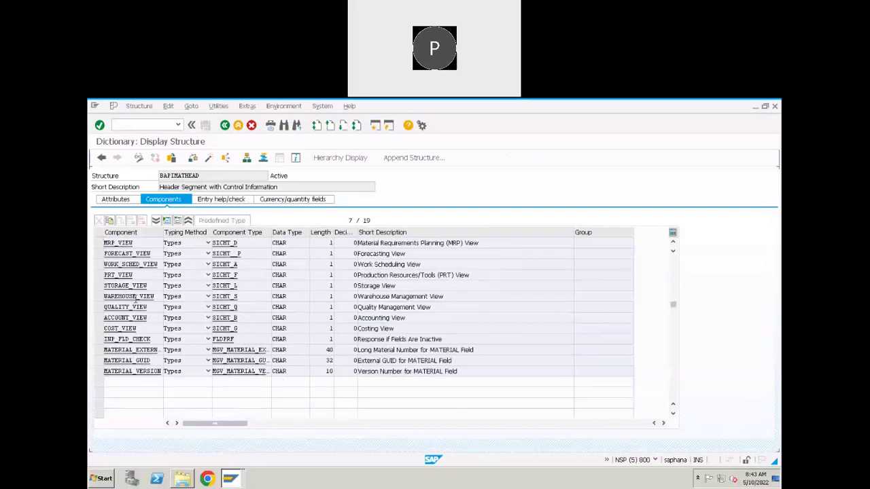
{"action": "scroll", "coordinate": [135, 301], "scroll_direction": "up", "scroll_amount": 2}
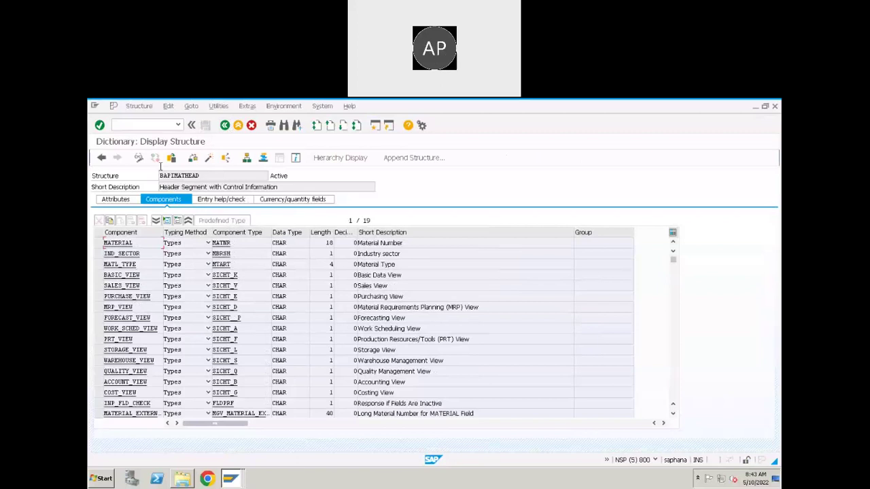
{"action": "left_click", "coordinate": [225, 125]}
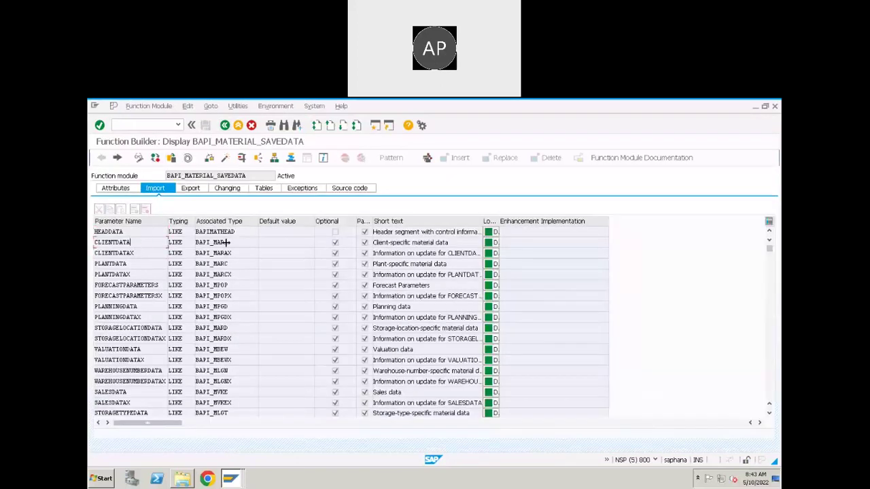
{"action": "double_click", "coordinate": [211, 243]}
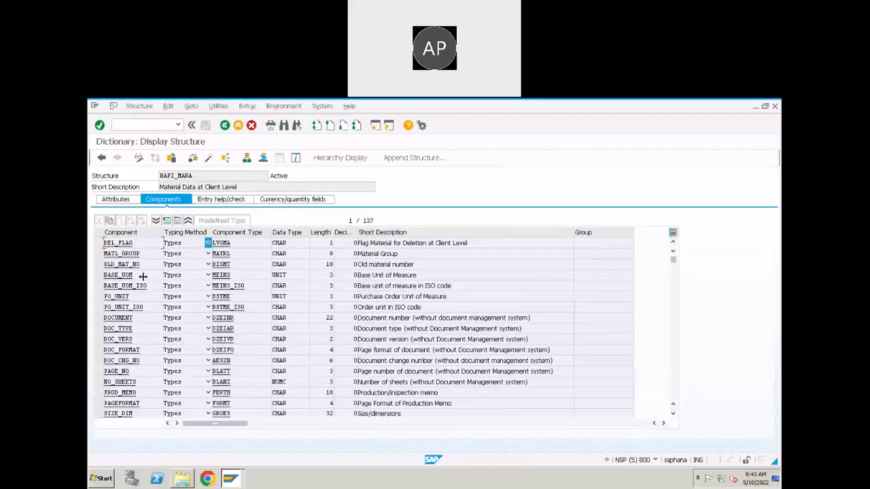
{"action": "scroll", "coordinate": [144, 318], "scroll_direction": "down", "scroll_amount": 1}
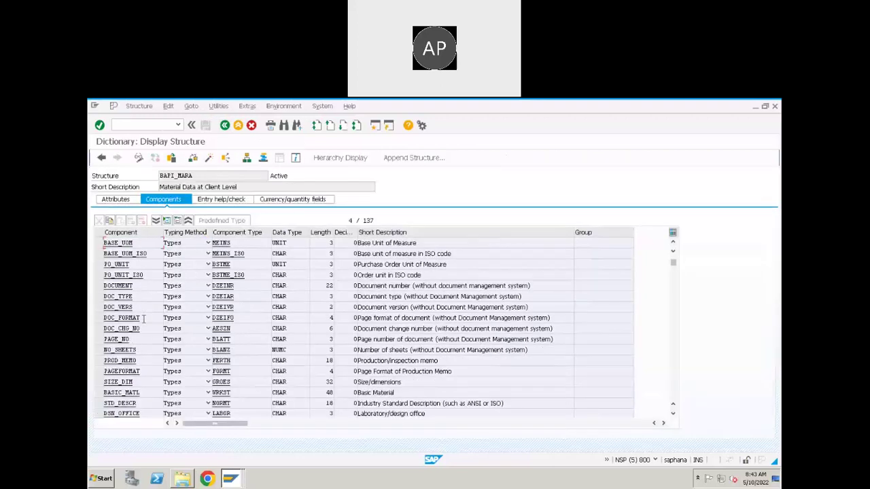
{"action": "scroll", "coordinate": [143, 318], "scroll_direction": "down", "scroll_amount": 1}
{"action": "scroll", "coordinate": [143, 318], "scroll_direction": "down", "scroll_amount": 1}
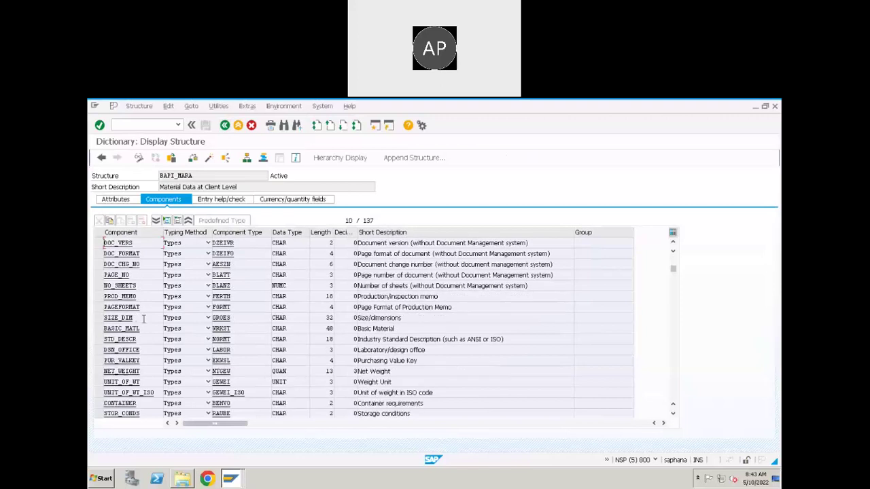
{"action": "scroll", "coordinate": [144, 318], "scroll_direction": "down", "scroll_amount": 3}
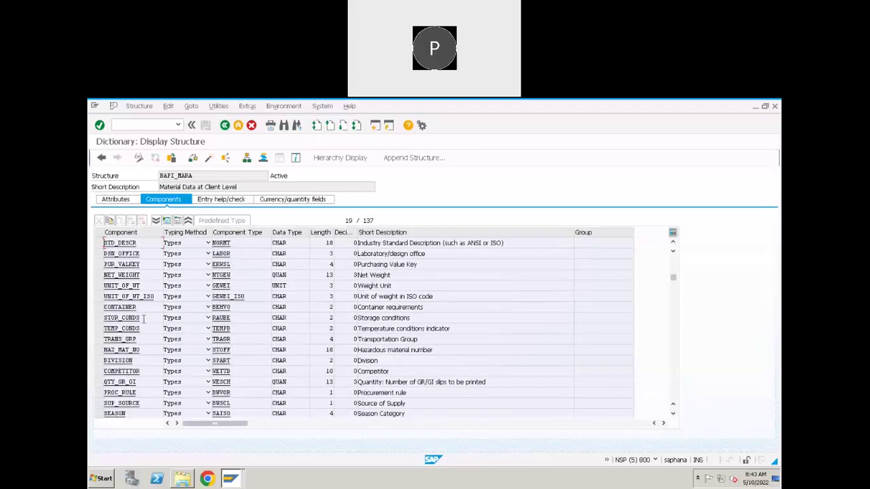
{"action": "scroll", "coordinate": [143, 318], "scroll_direction": "down", "scroll_amount": 4}
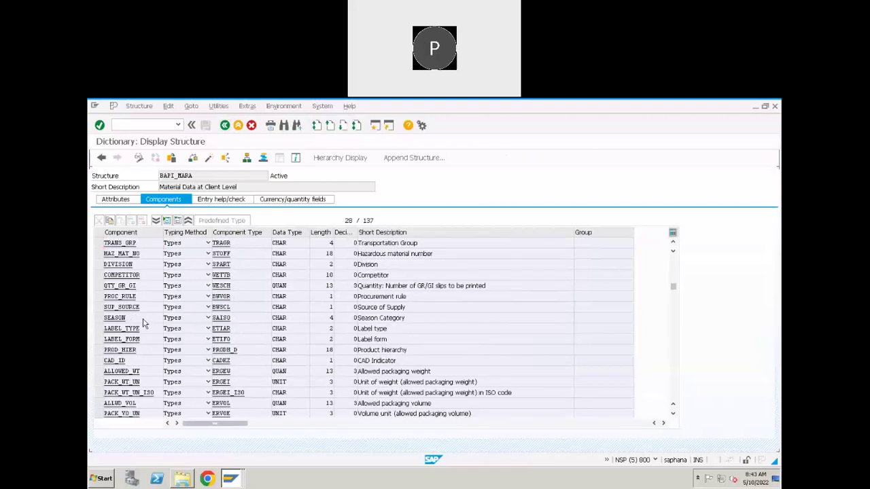
{"action": "scroll", "coordinate": [143, 318], "scroll_direction": "down", "scroll_amount": 6}
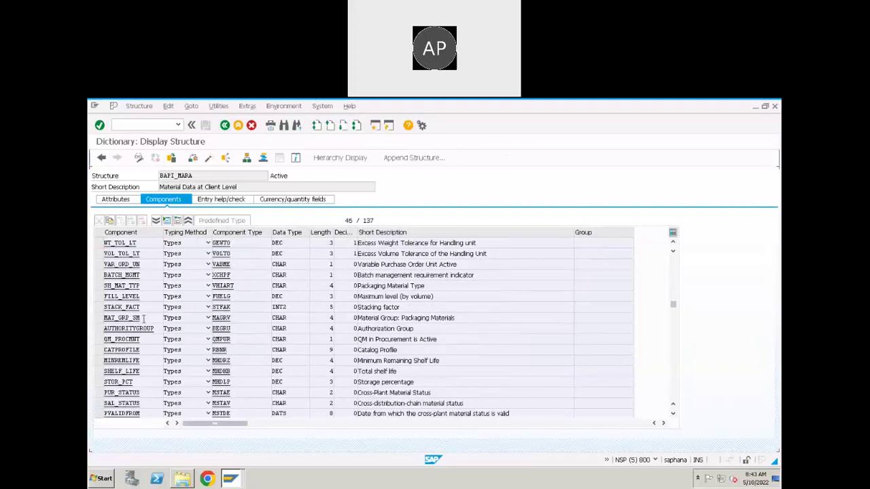
{"action": "scroll", "coordinate": [143, 318], "scroll_direction": "down", "scroll_amount": 7}
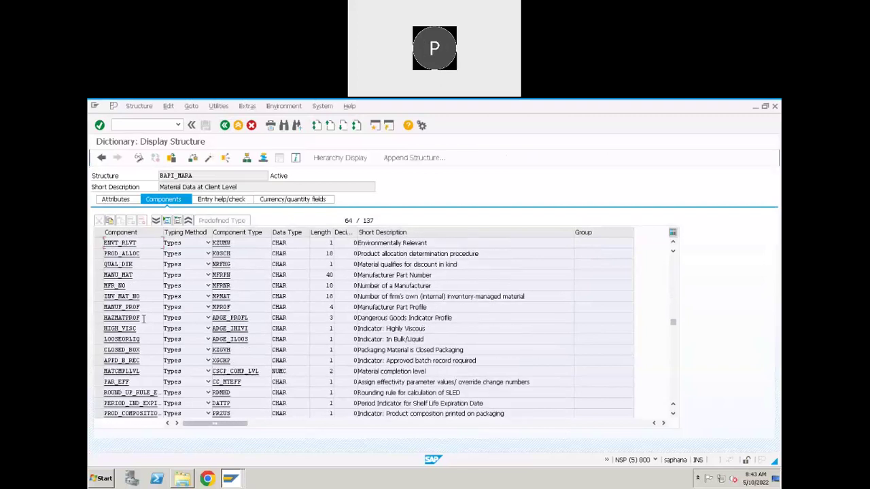
{"action": "scroll", "coordinate": [144, 318], "scroll_direction": "down", "scroll_amount": 14}
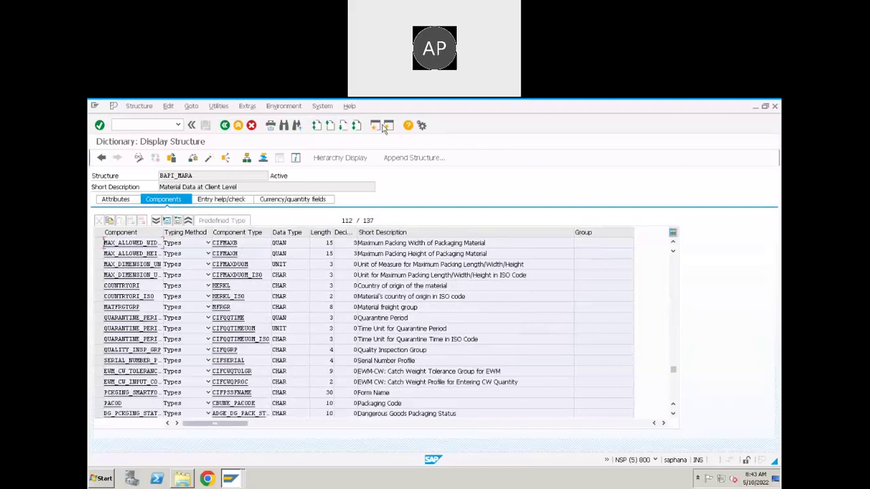
{"action": "scroll", "coordinate": [394, 121], "scroll_direction": "down", "scroll_amount": 3}
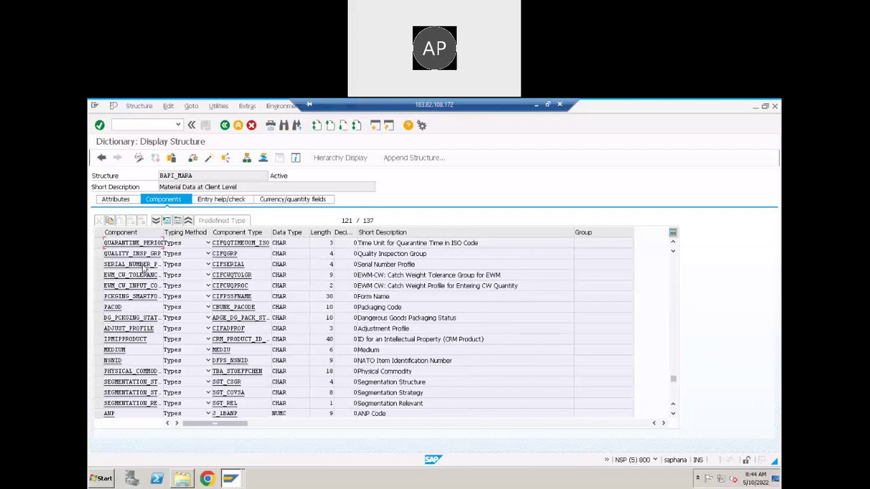
{"action": "left_click", "coordinate": [225, 126]}
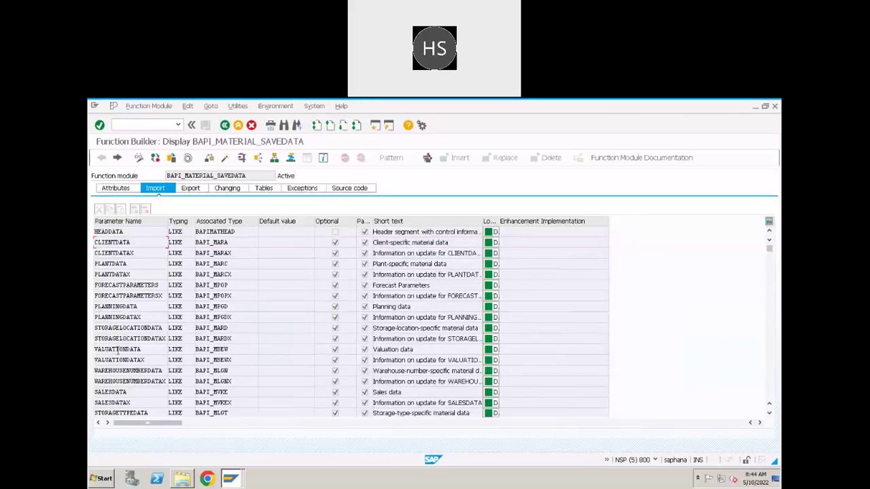